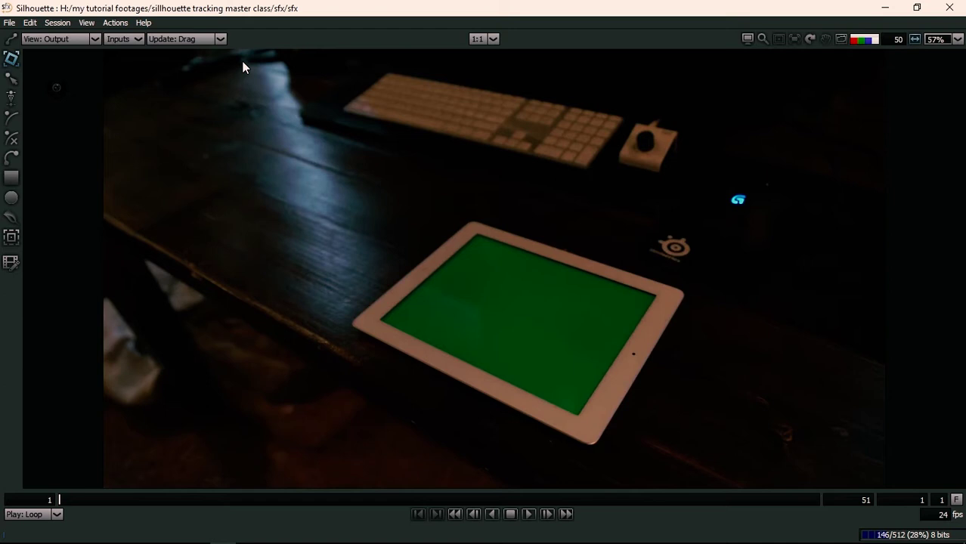
- Play and scrub through the tablet footage to examine its motion, and return to the first frame
left_click(527, 516)
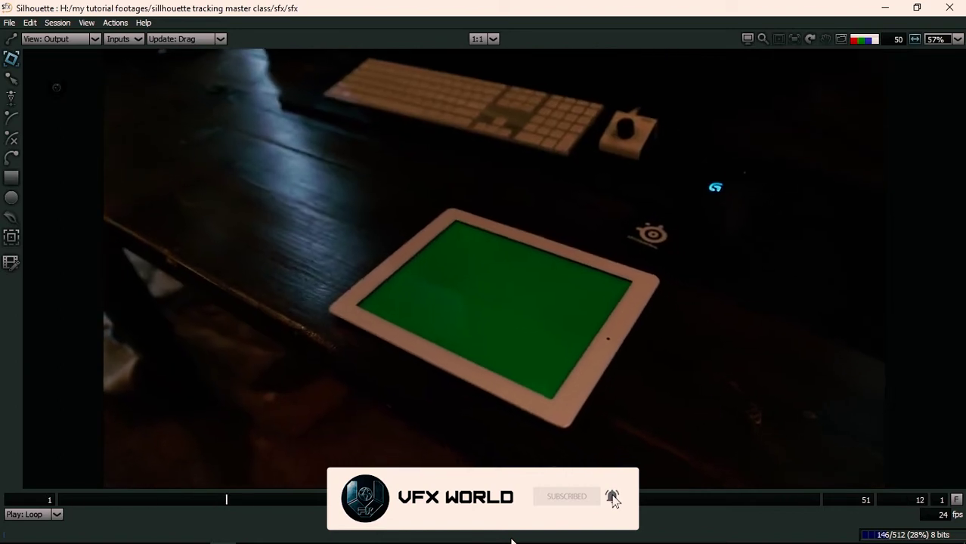
left_click(510, 513)
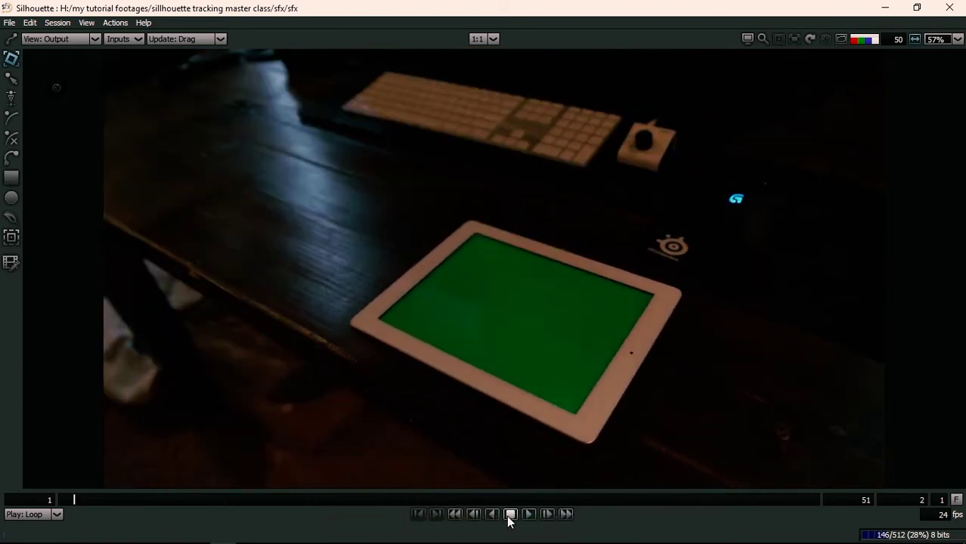
left_click_drag(480, 502, 440, 532)
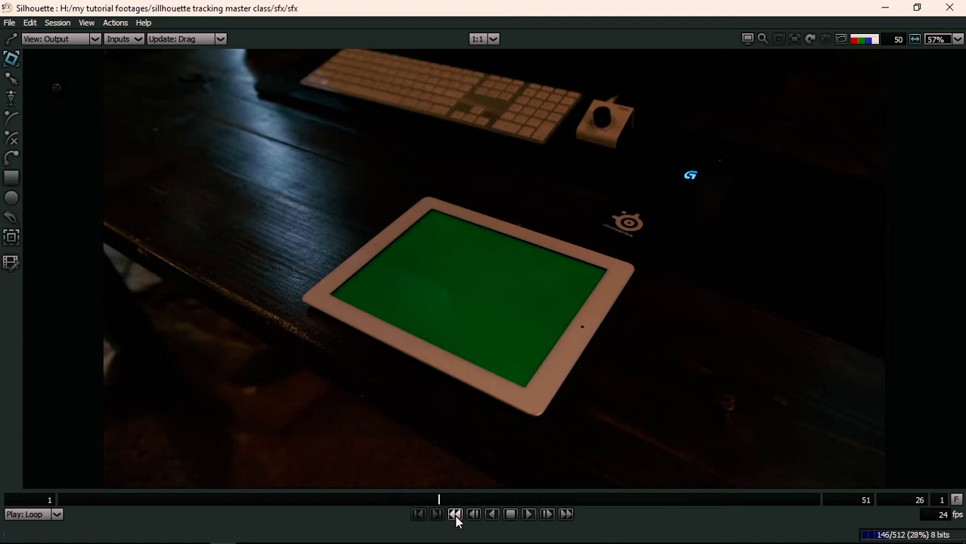
left_click(454, 515)
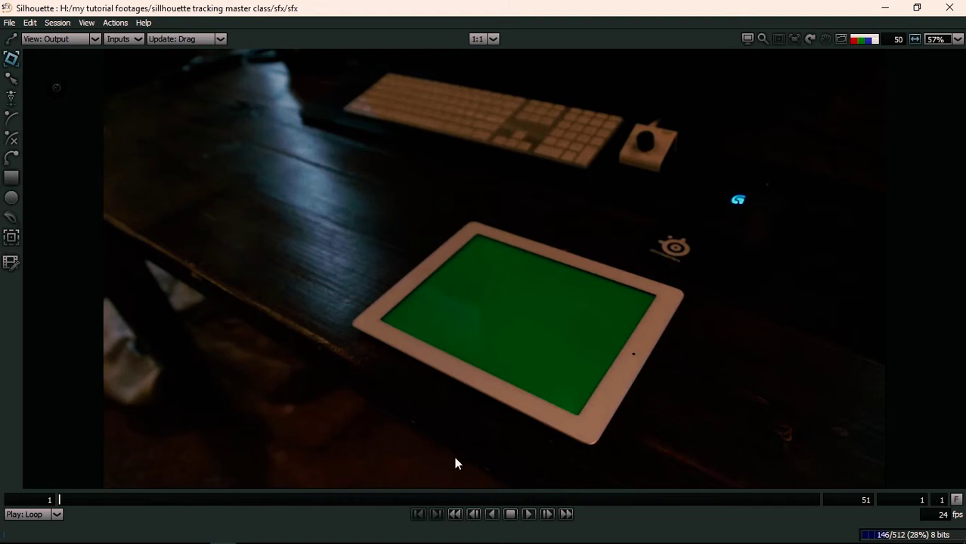
- Show the Object List and create a new layer in it
left_click(86, 22)
left_click(134, 120)
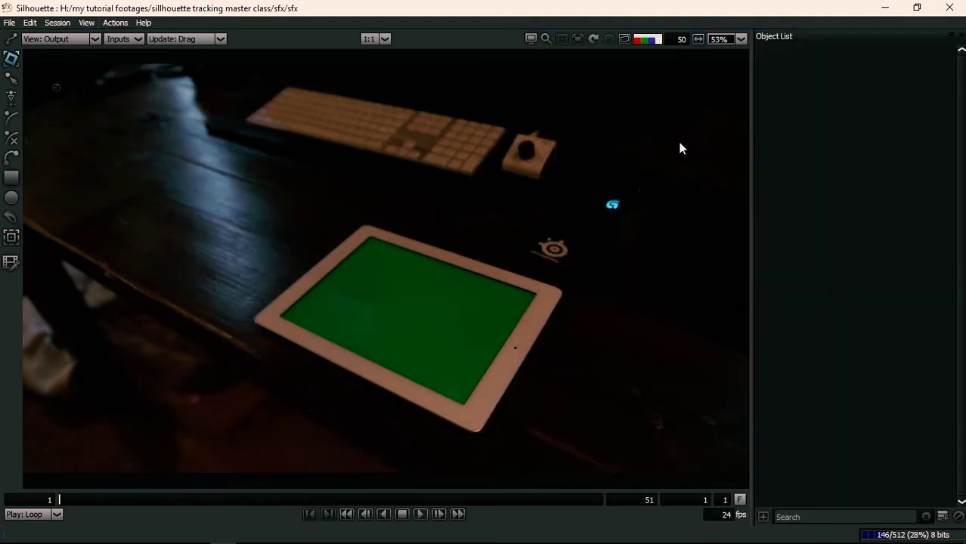
left_click(943, 516)
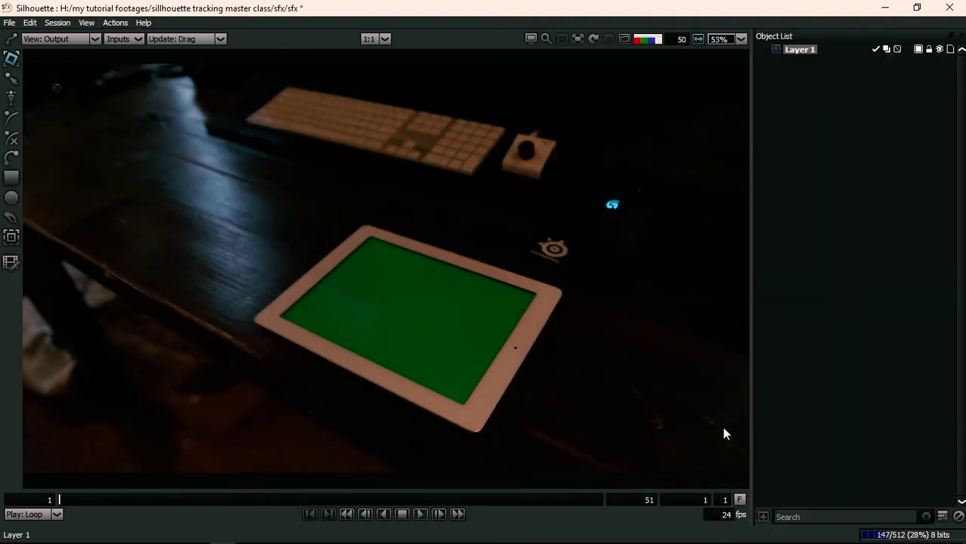
- Open the tracker for the new layer and switch to planar tracking
key("t")
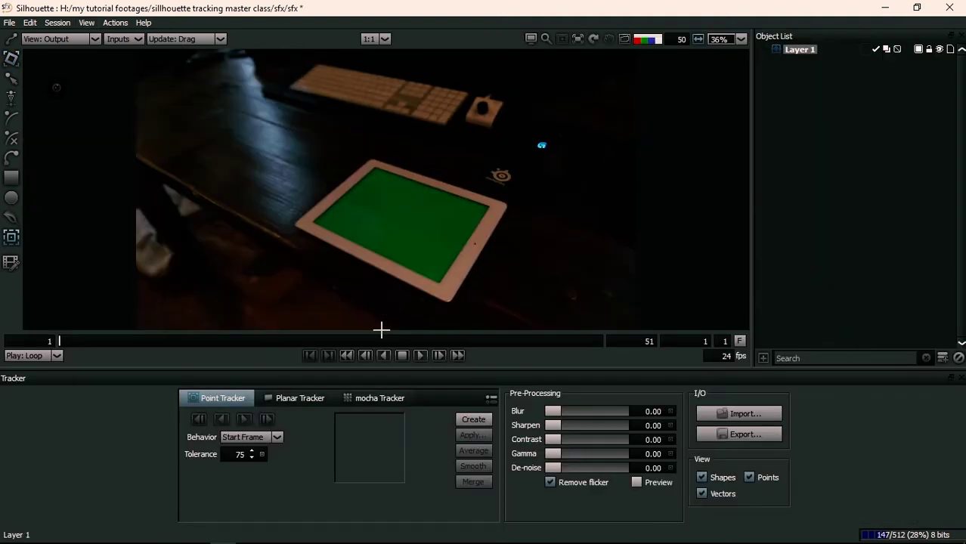
left_click(296, 401)
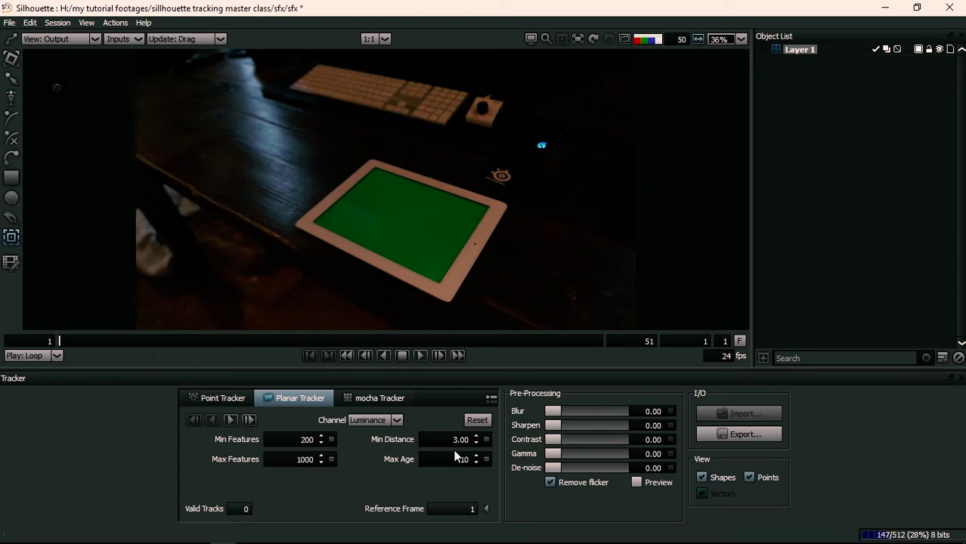
- Try the Green tracking channel and a sharpened pre-processing preview, and restore the Luminance channel
left_click(373, 421)
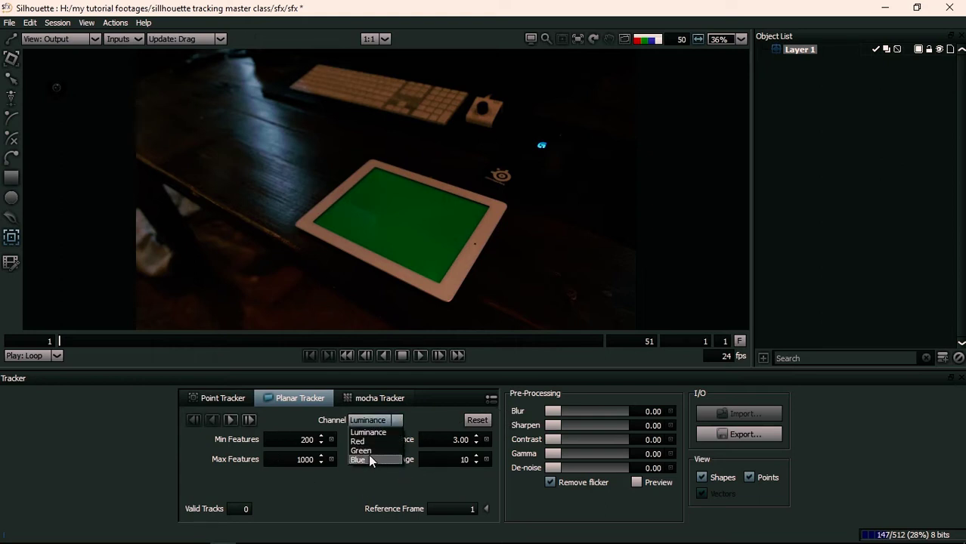
left_click(361, 450)
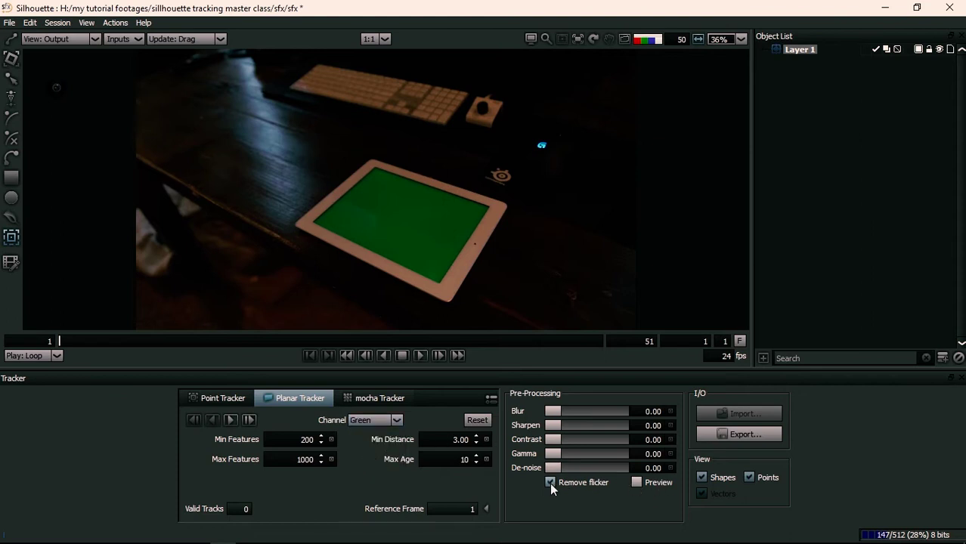
left_click(637, 483)
left_click_drag(553, 426, 572, 426)
left_click(380, 421)
left_click(379, 432)
left_click(636, 482)
- Draw a closed B-spline shape along the middle of the tablet's white frame on frame 1
left_click(12, 119)
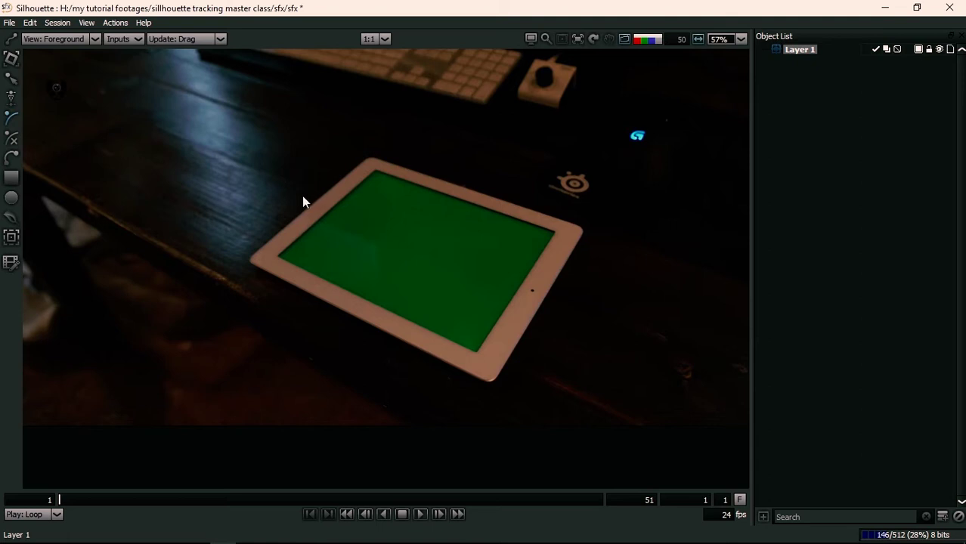
scroll(290, 215, "up", 3)
left_click_drag(290, 215, 237, 235)
scroll(194, 220, "up", 4)
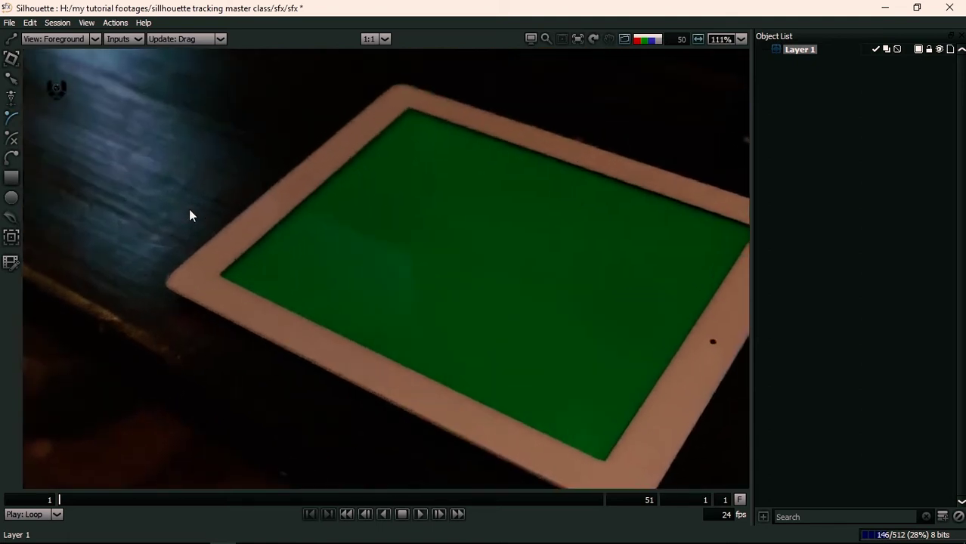
left_click(151, 252)
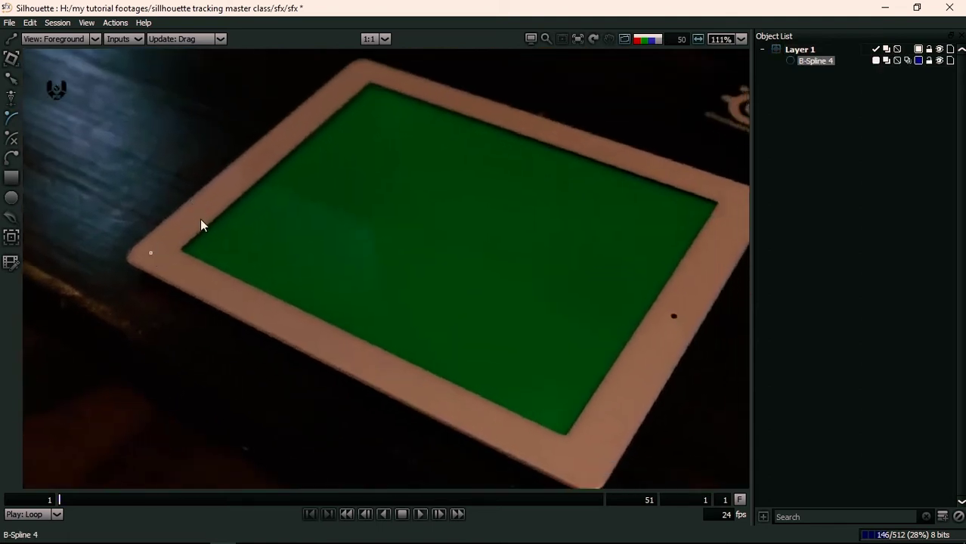
left_click(292, 132)
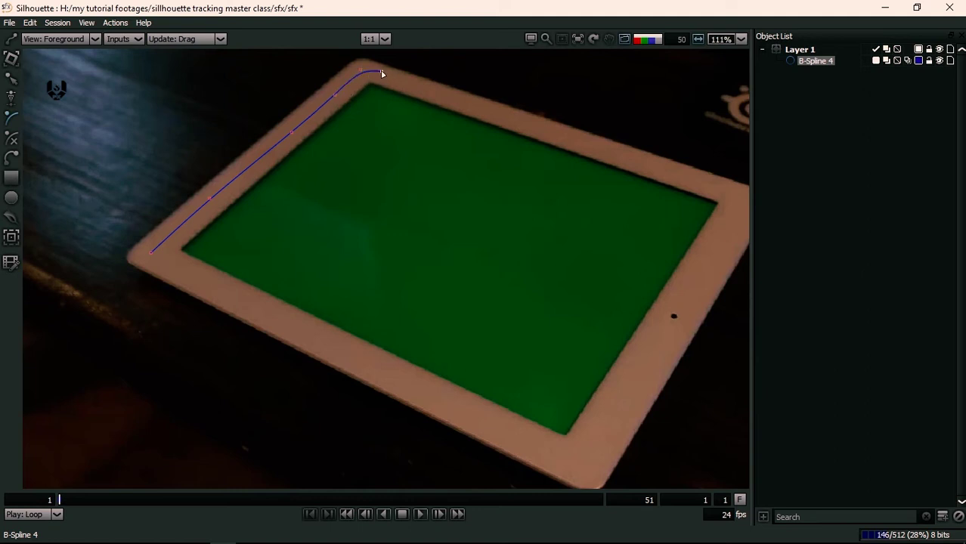
left_click_drag(572, 140, 561, 132)
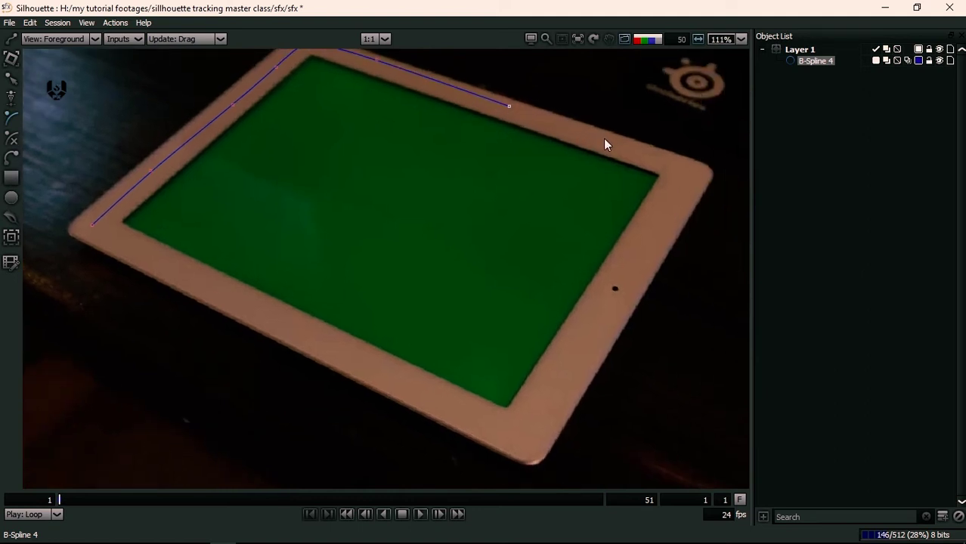
left_click(670, 164)
left_click(616, 301)
left_click(592, 332)
left_click(536, 408)
left_click(505, 436)
left_click(290, 340)
left_click(187, 270)
left_click(91, 225)
- Planar-track the tablet frame spline forward from frame 1 to frame 51 using the Luminance channel
scroll(289, 175, "down", 2)
left_click_drag(306, 170, 329, 166)
key("shift+t")
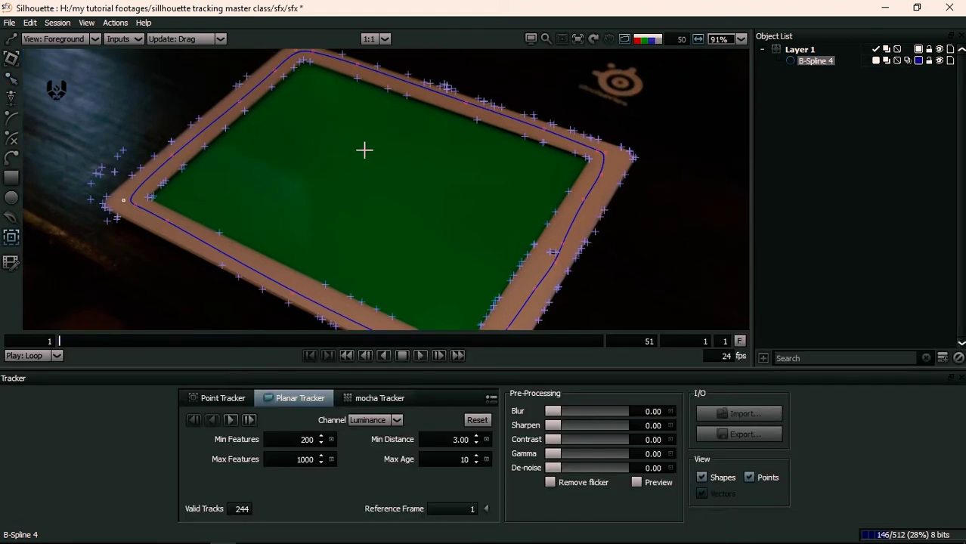
scroll(364, 149, "down", 3)
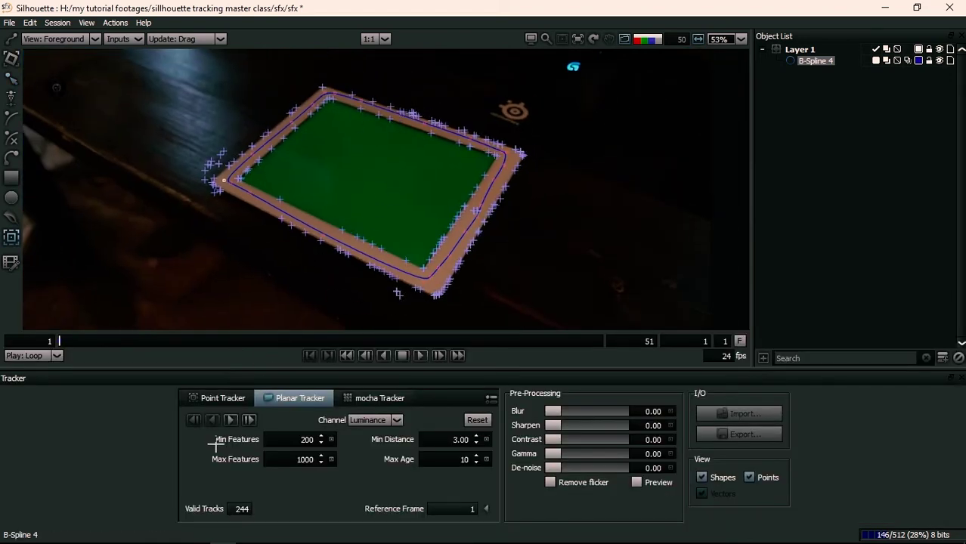
left_click(249, 420)
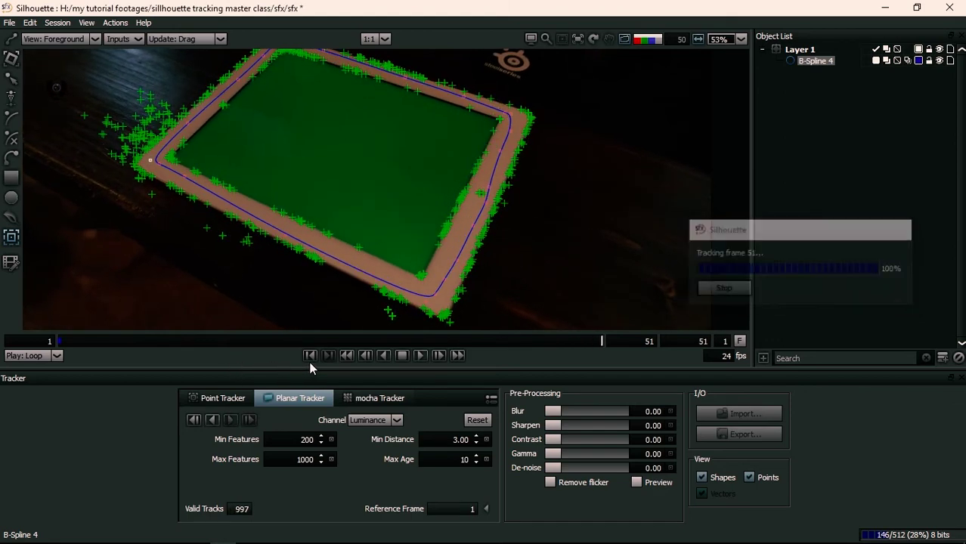
- Scrub back through the tracked range and inspect the feature points around the tablet frame up close
left_click_drag(589, 341, 482, 341)
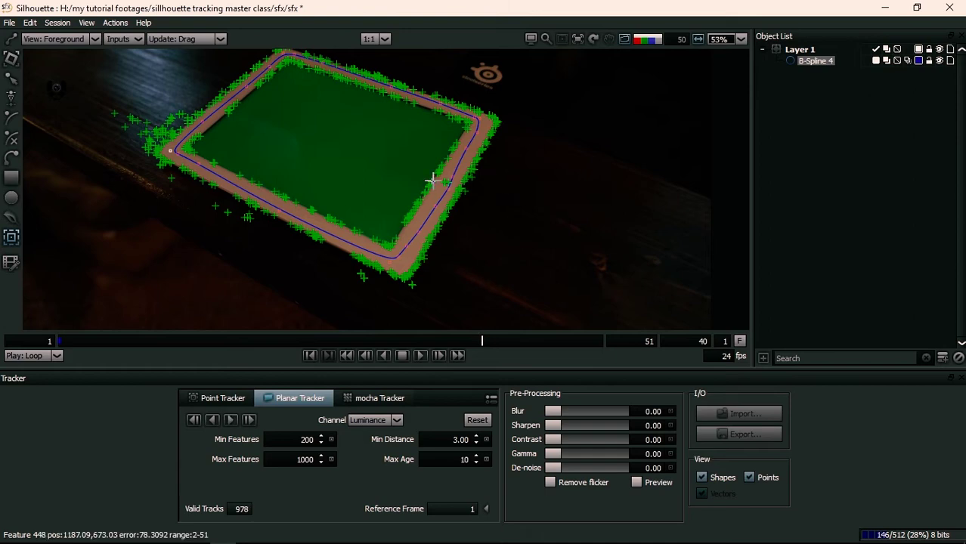
scroll(460, 148, "up", 3)
left_click_drag(287, 186, 500, 207)
scroll(503, 176, "down", 1)
scroll(493, 192, "down", 1)
left_click_drag(436, 338, 37, 363)
scroll(384, 249, "up", 10)
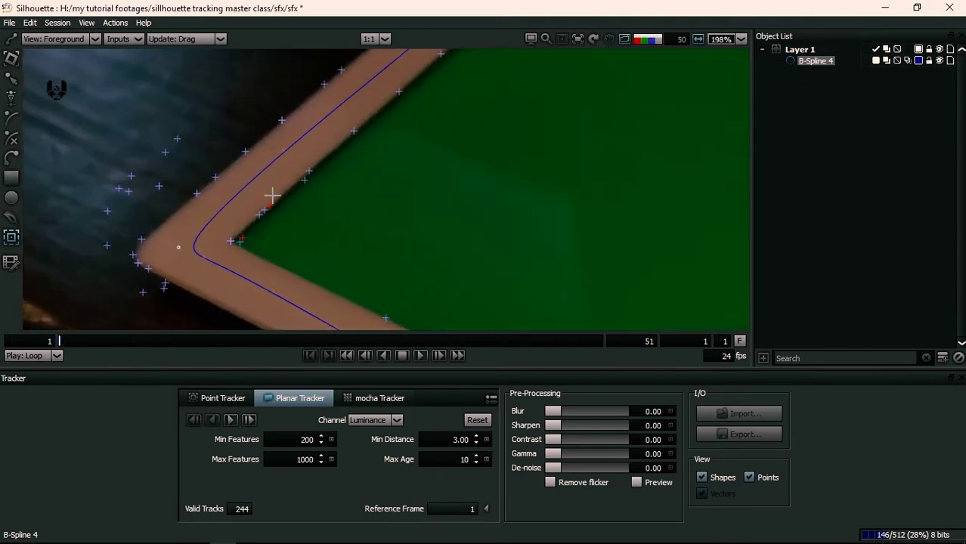
scroll(277, 204, "down", 2)
left_click_drag(65, 340, 54, 342)
scroll(301, 219, "down", 7)
scroll(344, 244, "down", 4)
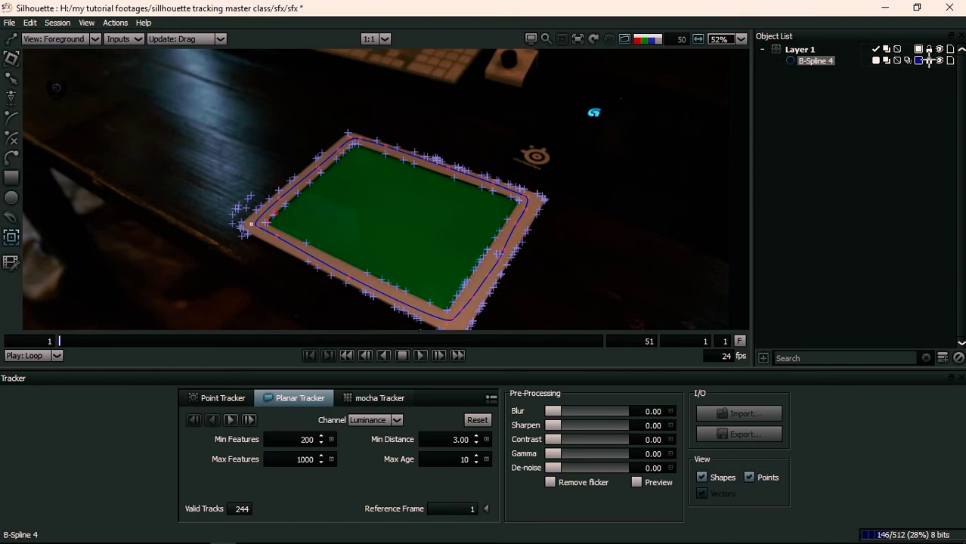
- Hide the tablet frame spline and draw a closed four-point B-spline around the tablet's green screen
left_click(939, 61)
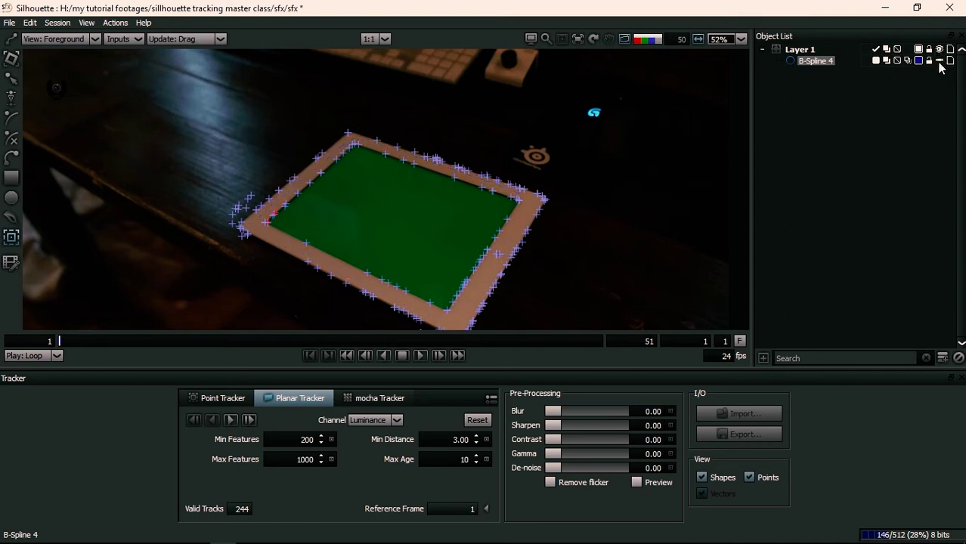
key("b")
scroll(305, 244, "up", 4)
left_click_drag(305, 243, 293, 223)
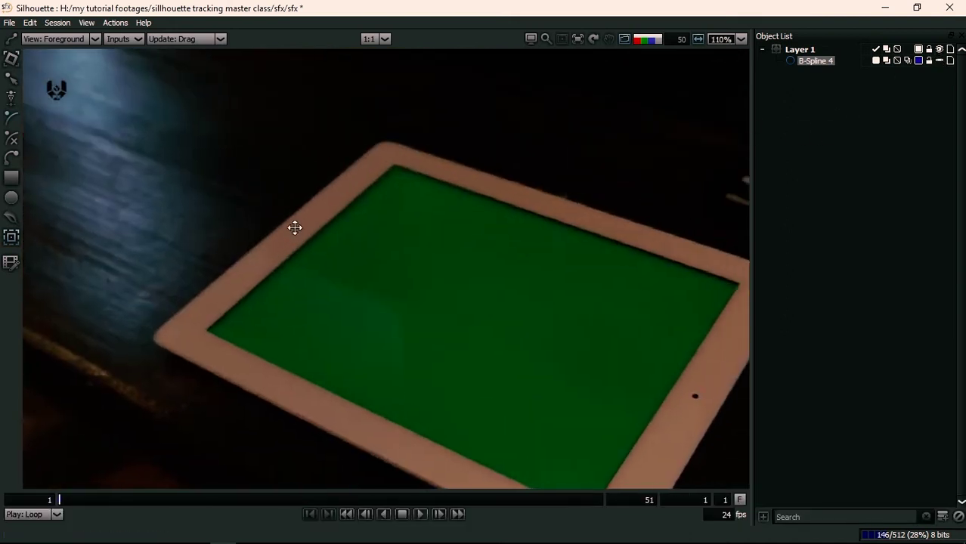
scroll(242, 214, "up", 4)
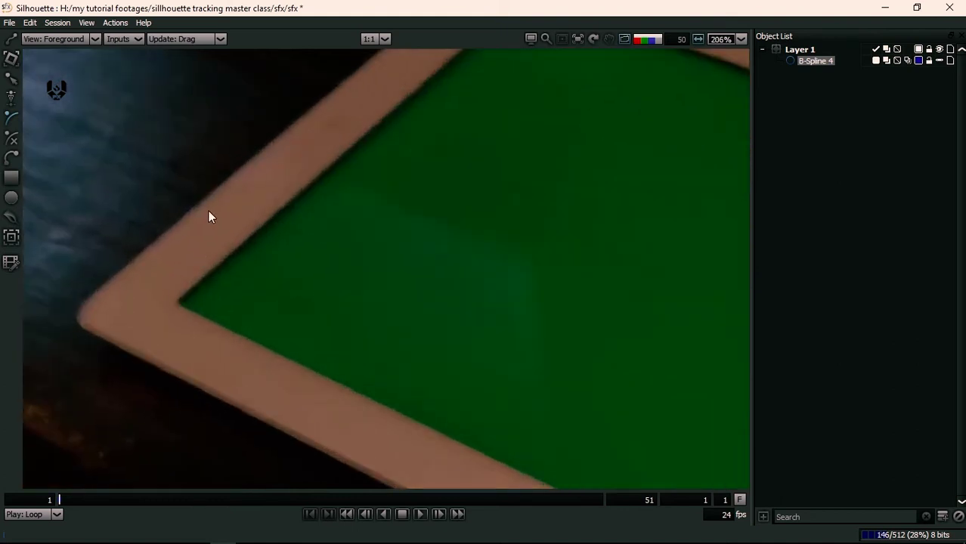
left_click(178, 307)
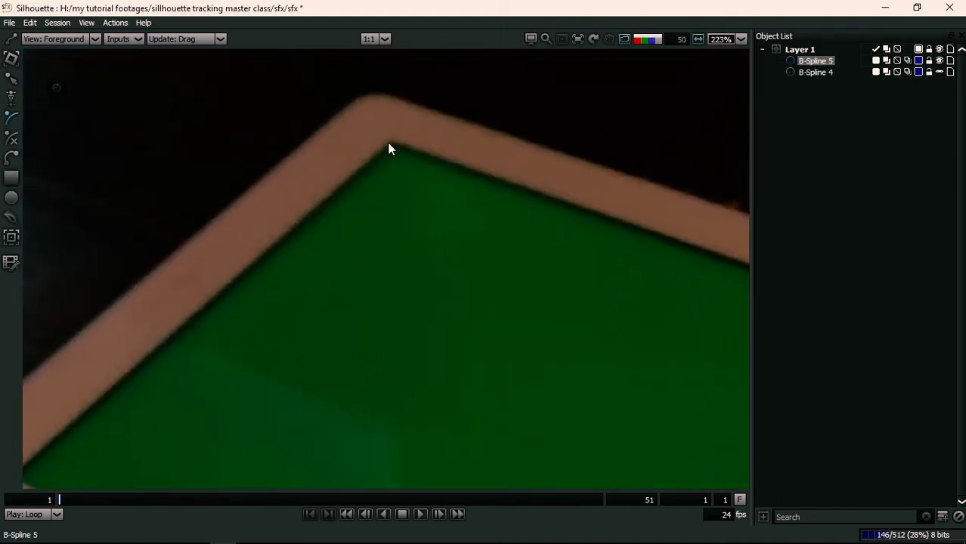
left_click(390, 143)
left_click_drag(393, 156, 194, 136)
scroll(423, 177, "down", 4)
left_click_drag(523, 245, 464, 198)
scroll(552, 195, "up", 3)
left_click(531, 238)
left_click_drag(433, 282, 463, 152)
left_click_drag(335, 362, 412, 215)
left_click(377, 364)
left_click_drag(255, 230, 533, 328)
left_click(201, 267)
left_click_drag(296, 202, 560, 389)
- Try to reshape the green screen spline at its upper corner point, and undo the point's displacement
key("w")
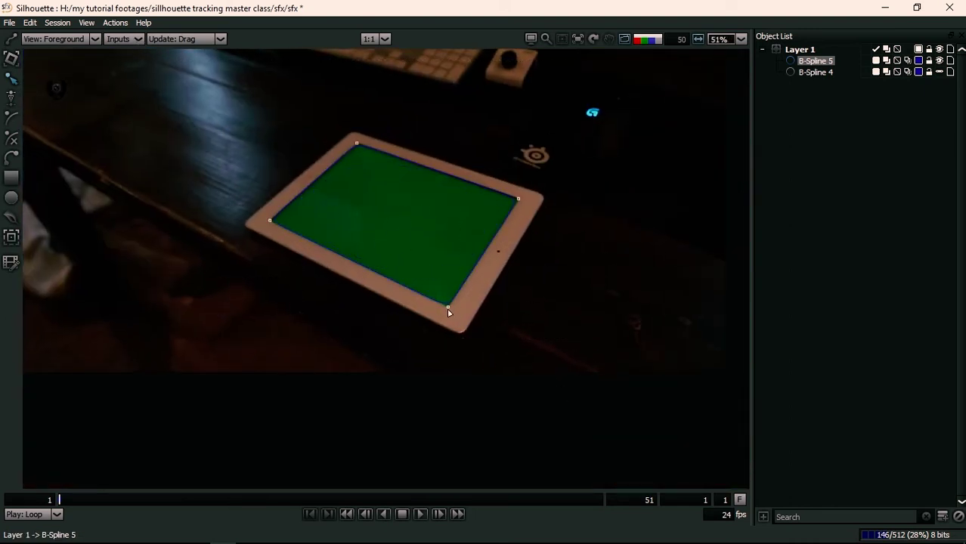
scroll(363, 174, "up", 6)
left_click_drag(407, 84, 359, 167)
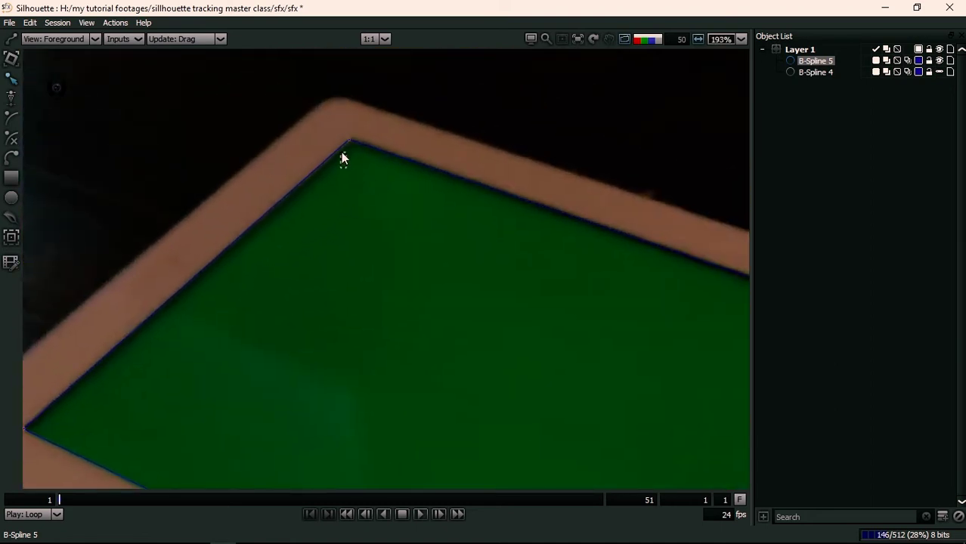
scroll(344, 154, "up", 1)
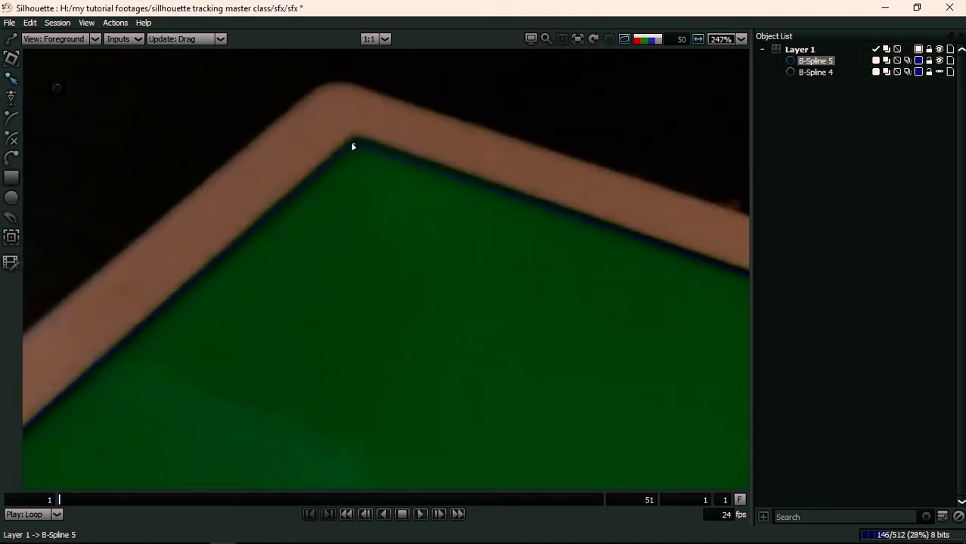
scroll(343, 161, "down", 1)
scroll(344, 161, "down", 5)
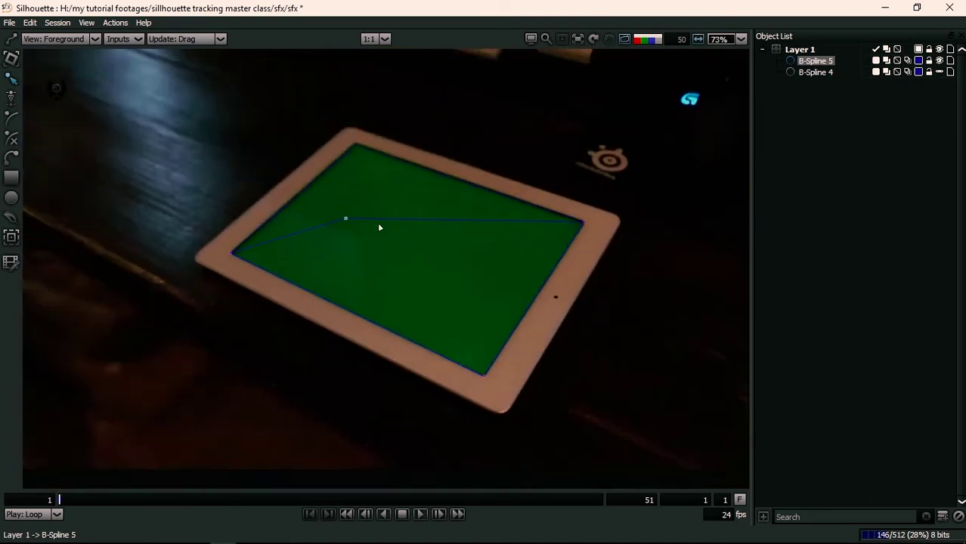
key("ctrl+z")
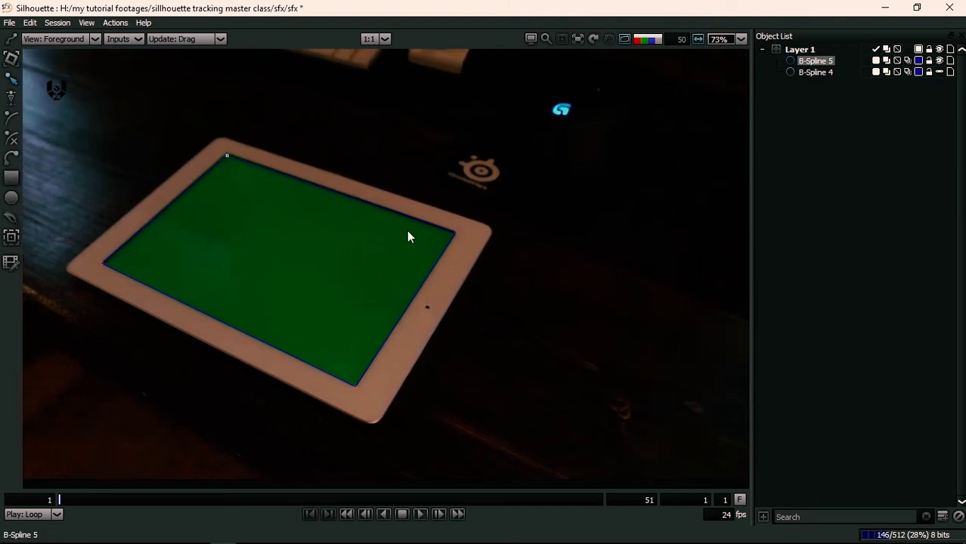
- Fine-tune the corner points of the green screen spline to fit the exact corners of the screen
scroll(436, 213, "up", 3)
left_click_drag(399, 235, 532, 199)
scroll(529, 193, "up", 2)
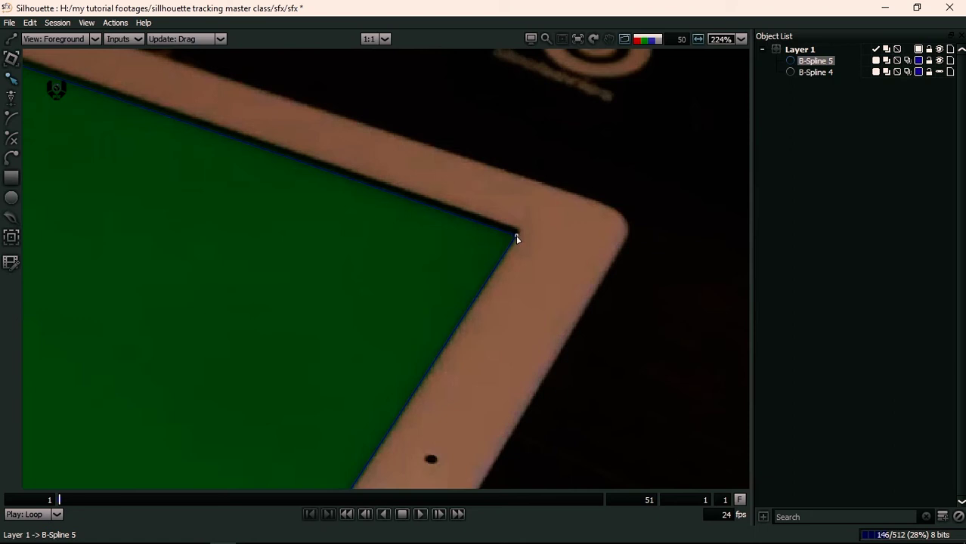
left_click(405, 237)
scroll(293, 286, "down", 2)
left_click_drag(293, 281, 422, 273)
mouse_move(293, 215)
left_mouse_down()
mouse_move(497, 174)
mouse_move(292, 225)
left_mouse_up()
scroll(163, 275, "up", 2)
left_click_drag(163, 272, 179, 230)
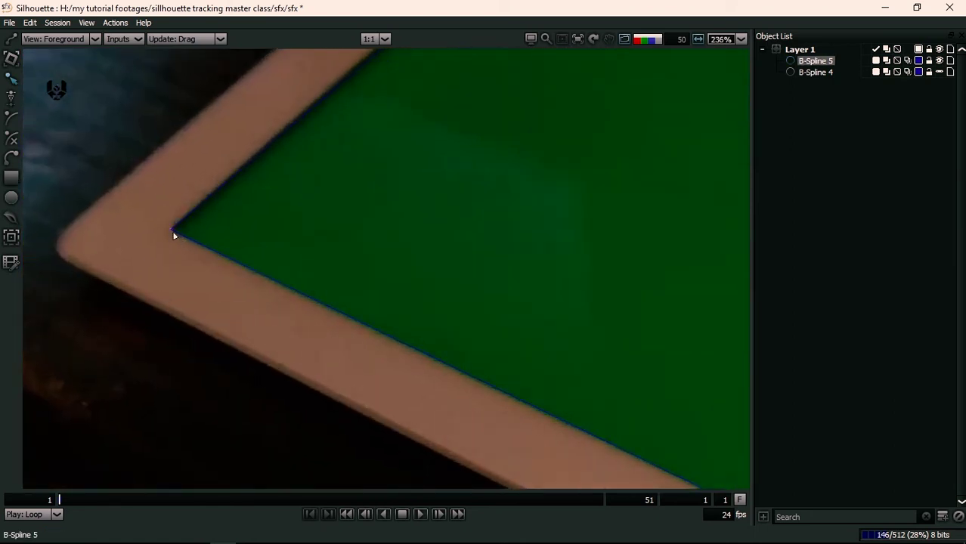
left_click_drag(307, 182, 266, 236)
scroll(342, 173, "down", 2)
left_click_drag(341, 177, 208, 256)
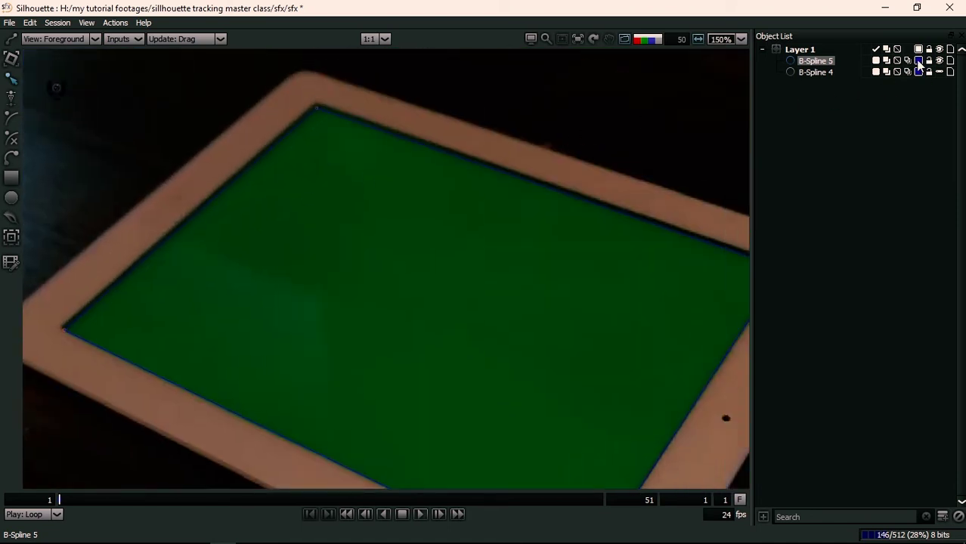
- Change the outline colour of the green screen spline to red and check its fit on frame 1
left_click(918, 60)
left_click(933, 77)
scroll(521, 175, "down", 3)
left_click_drag(528, 168, 57, 484)
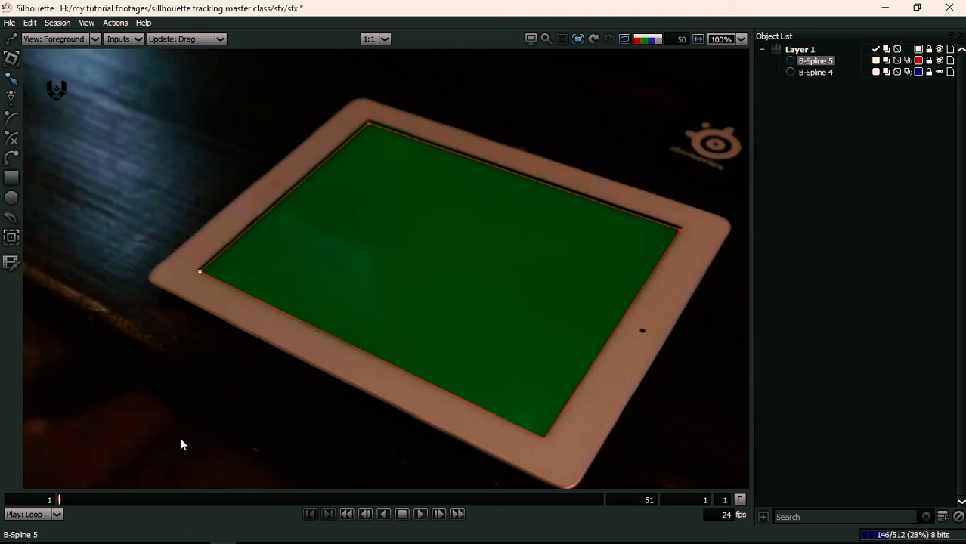
scroll(179, 446, "down", 5)
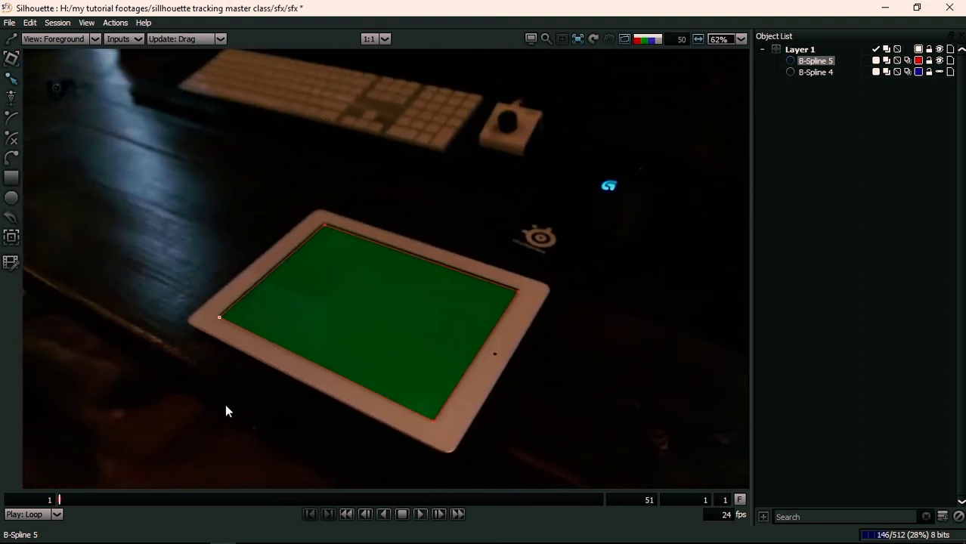
- Scrub through the shot to frame 49 and adjust the green screen spline there to fit the screen's lower corner
scroll(226, 410, "down", 1)
left_click_drag(66, 501, 569, 459)
scroll(496, 352, "up", 4)
left_click(412, 384)
left_click(557, 498)
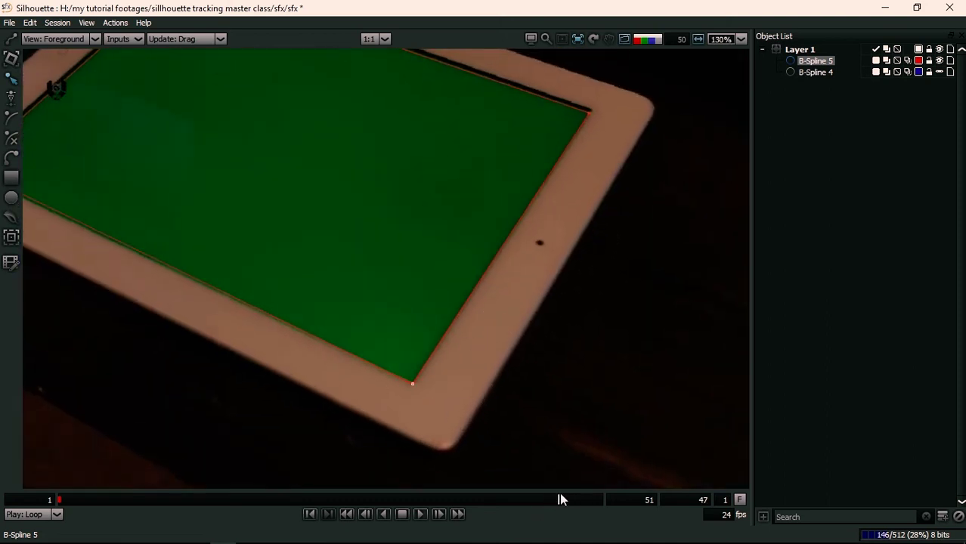
left_click_drag(563, 500, 583, 493)
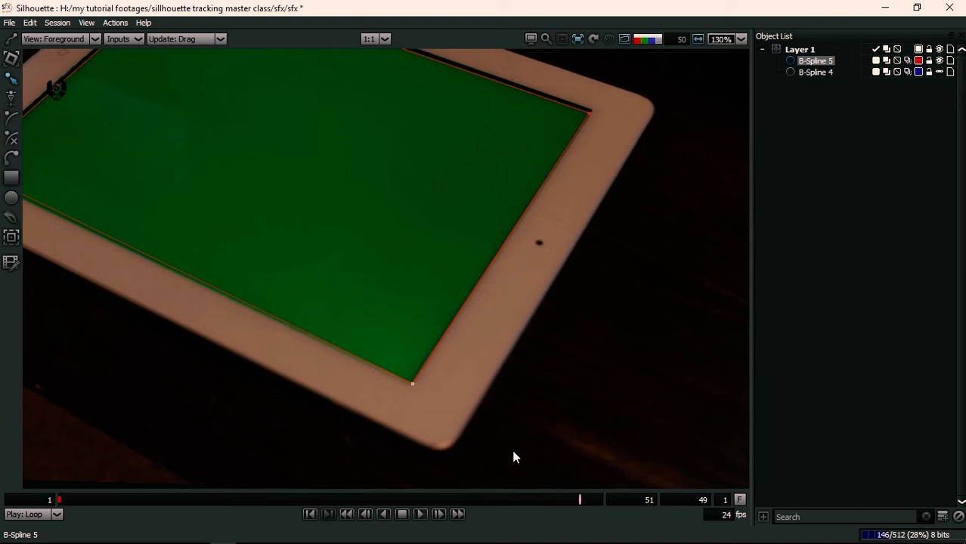
- On frame 50, nudge the green screen spline's lower corner point onto the screen's exact corner
key("Right")
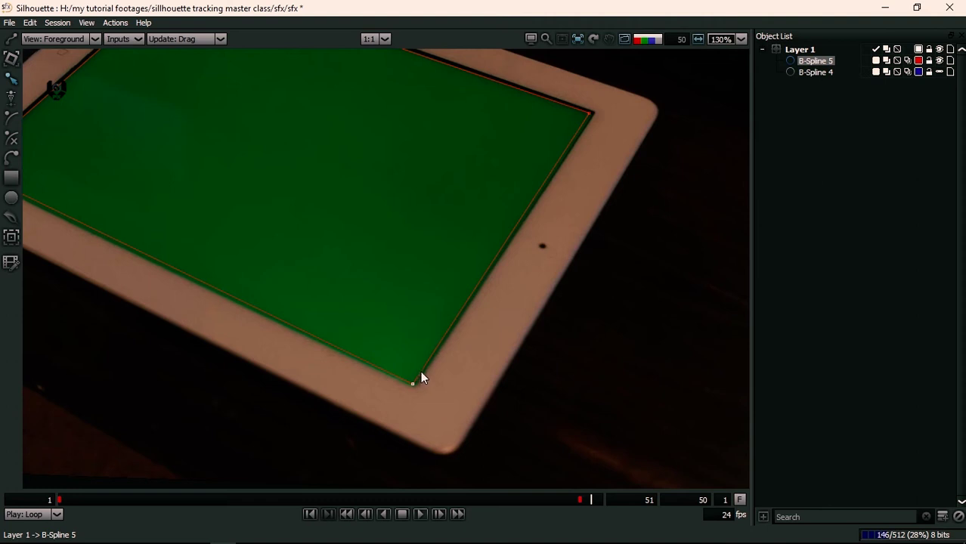
left_click(421, 371)
key("Down")
key("Down")
key("Down")
key("Right")
key("Right")
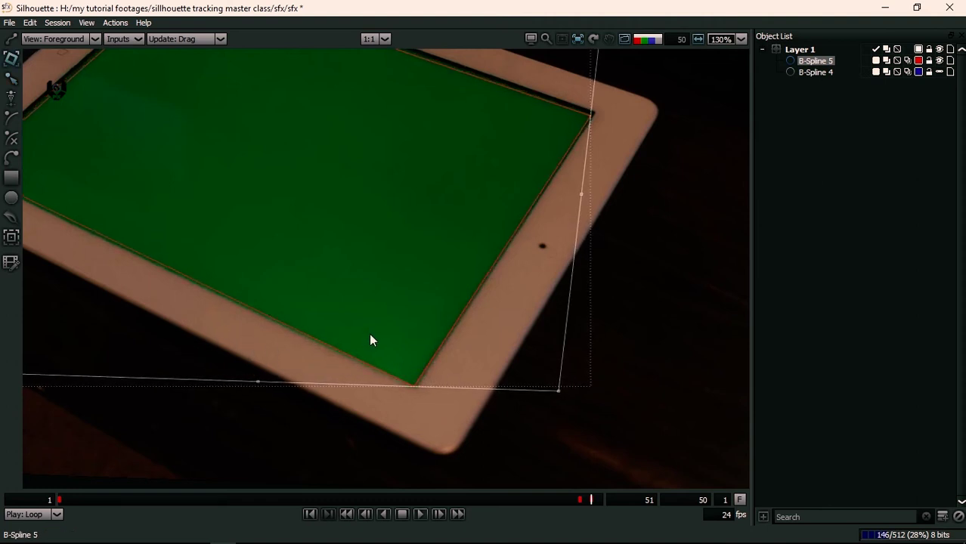
- Fit the green screen spline's upper and right corner points to the screen edges on frame 50
left_click_drag(462, 211, 665, 257)
left_click_drag(204, 226, 241, 244)
scroll(241, 243, "up", 3)
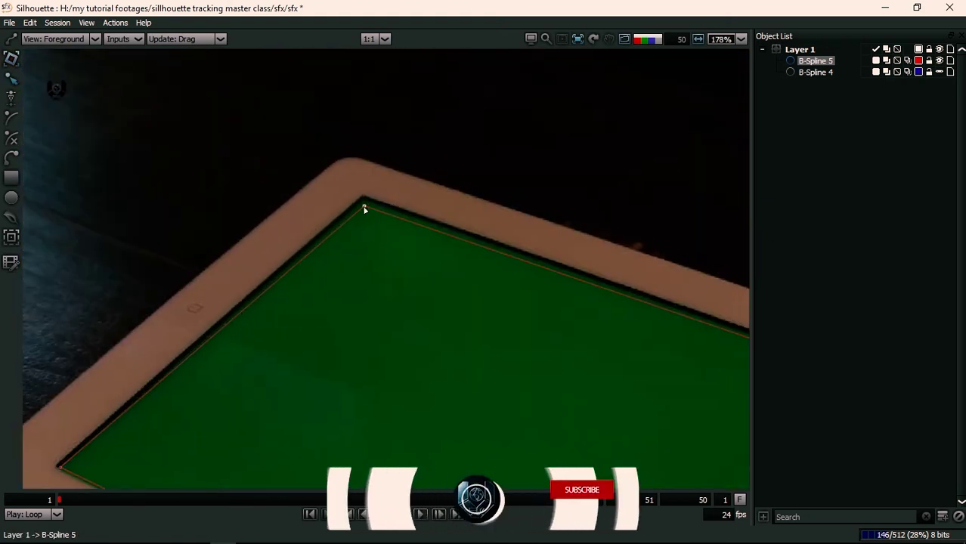
scroll(405, 186, "down", 10)
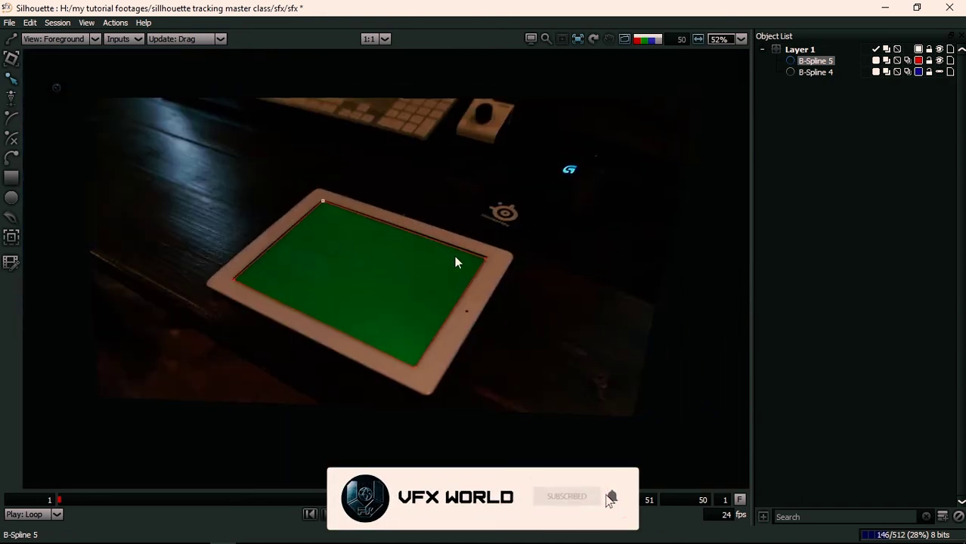
scroll(467, 266, "up", 12)
left_click_drag(507, 249, 511, 250)
scroll(415, 327, "down", 5)
scroll(372, 337, "up", 6)
left_click_drag(390, 331, 437, 186)
scroll(353, 359, "down", 4)
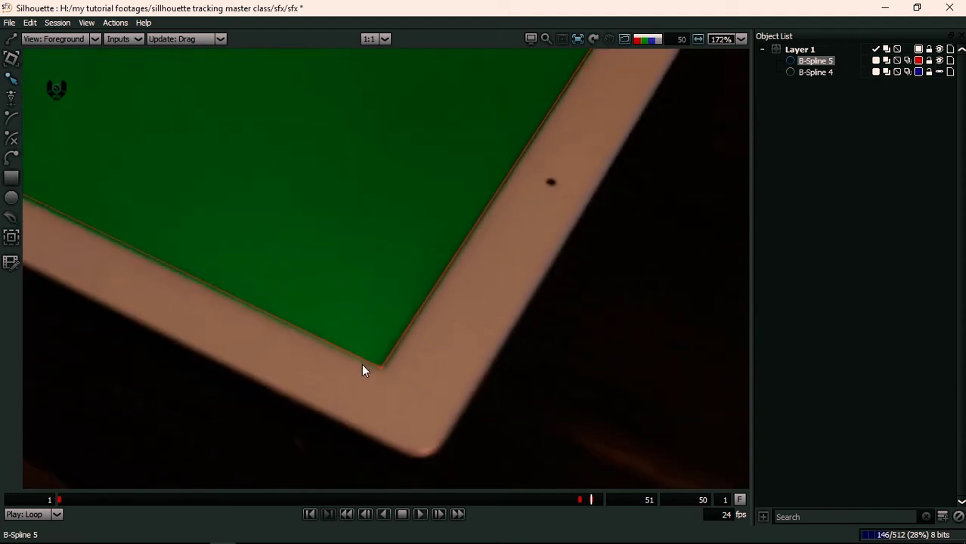
- On frame 51, move the green screen spline's lower and right corner points back onto the screen's corners
key("Right")
scroll(358, 301, "down", 8)
scroll(360, 301, "up", 9)
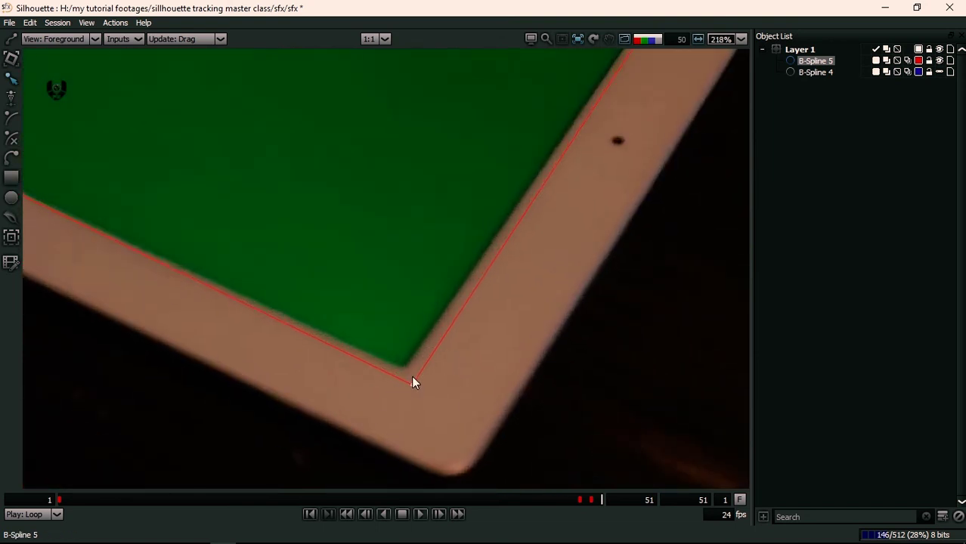
left_click_drag(414, 383, 401, 368)
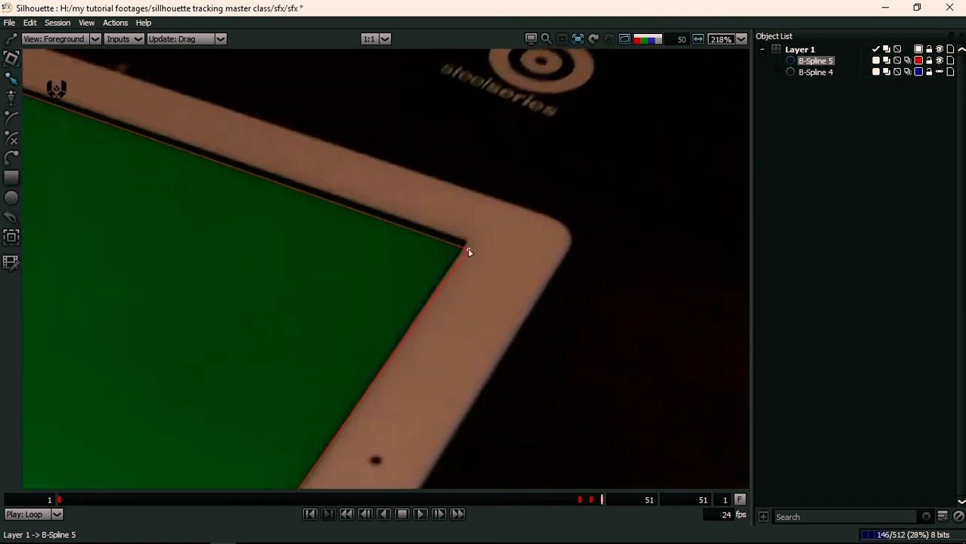
left_click_drag(466, 248, 461, 244)
scroll(339, 315, "down", 7)
- Fit the green screen spline's left corner point to the screen's left corner on frame 51
left_click_drag(206, 200, 364, 280)
scroll(400, 303, "up", 6)
scroll(362, 229, "down", 6)
scroll(289, 334, "up", 6)
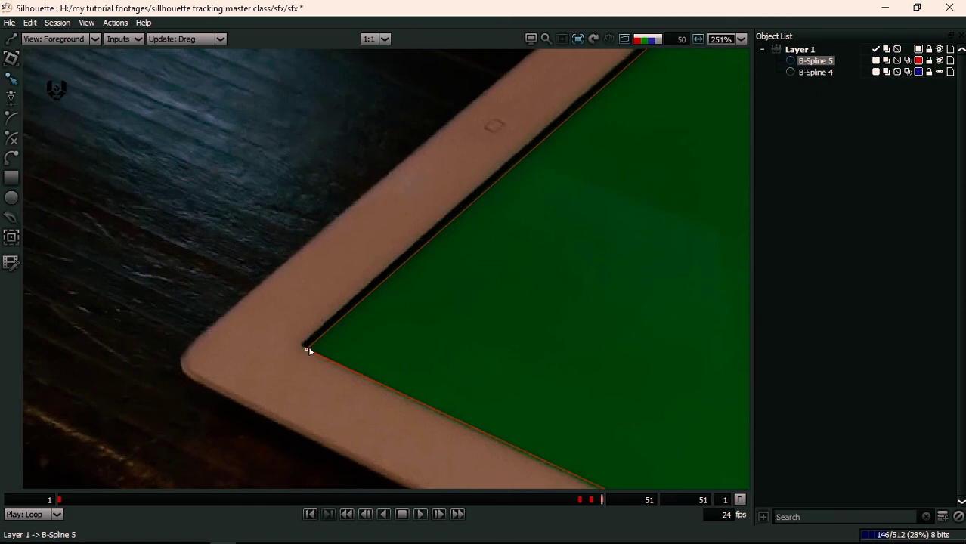
left_click_drag(308, 350, 306, 348)
scroll(335, 346, "down", 1)
scroll(335, 346, "down", 8)
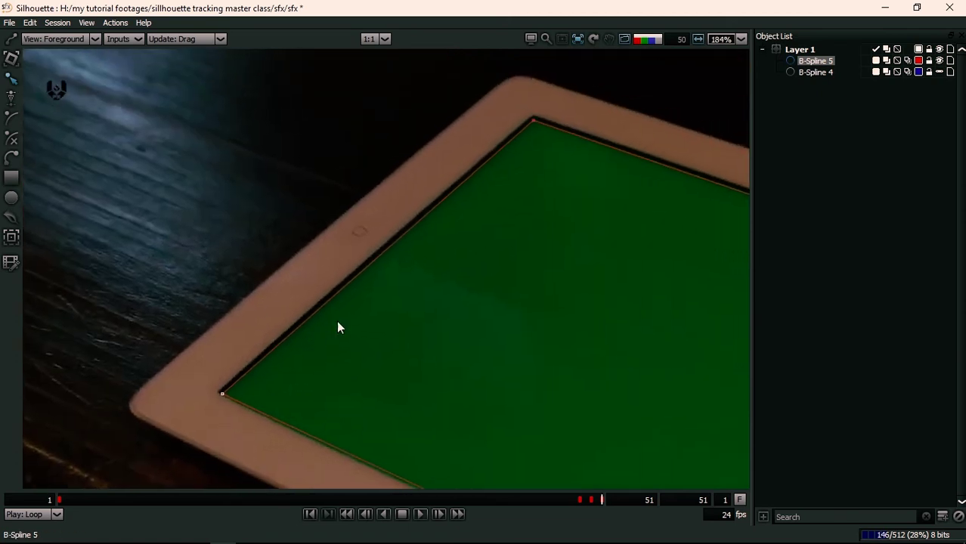
scroll(476, 272, "up", 2)
key("z")
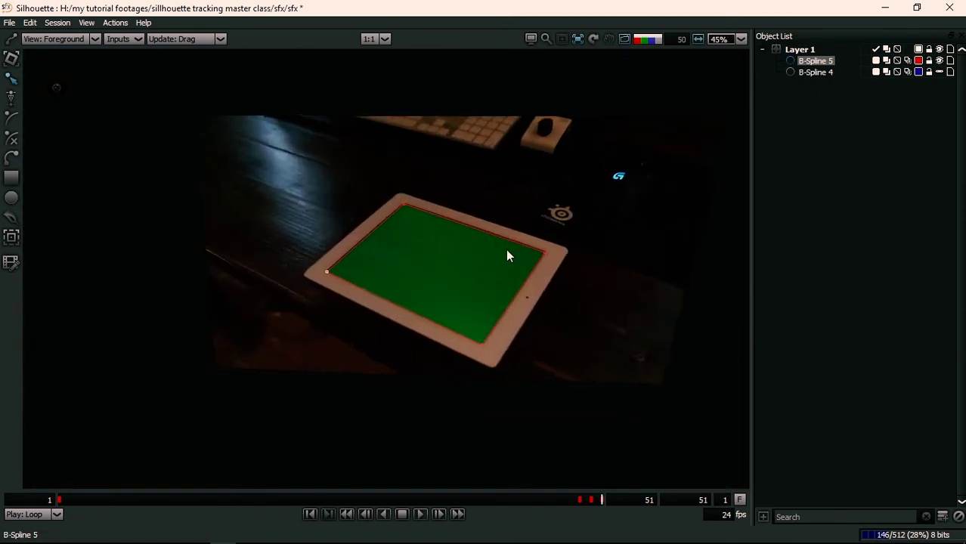
- Scrub back through the shot and check the green screen spline's fit at the upper corner on frame 22
left_click_drag(582, 501, 33, 496)
scroll(406, 247, "up", 6)
left_click_drag(139, 499, 286, 495)
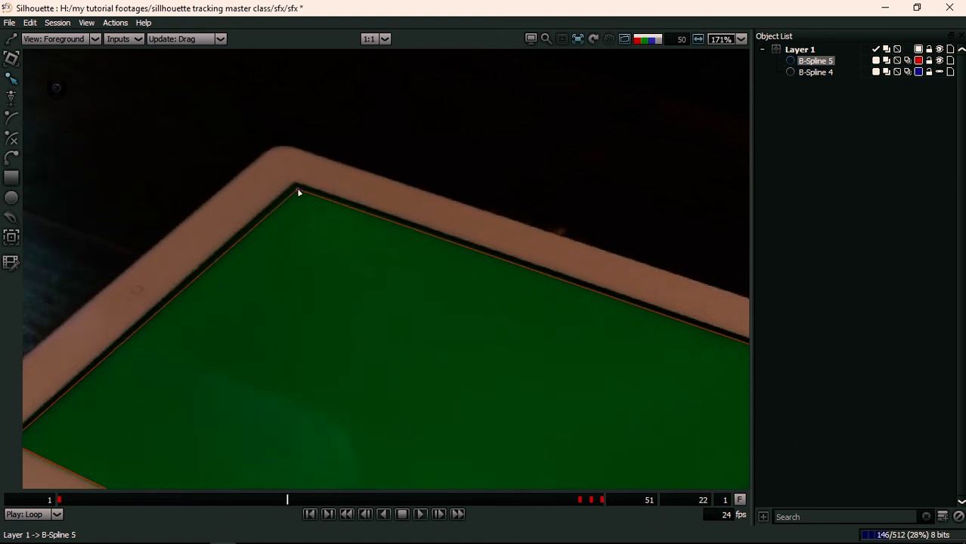
scroll(295, 196, "down", 3)
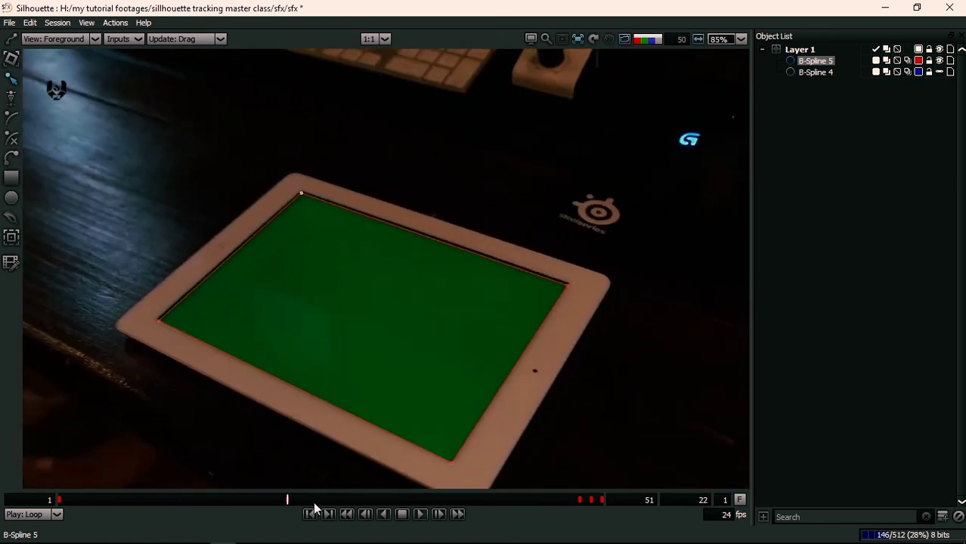
- Return to frame 1, deselect the green screen spline and show the Output view to inspect the filled shape
left_click_drag(287, 500, 6, 501)
key("t")
left_click(139, 404)
key("3")
scroll(167, 385, "down", 1)
left_click_drag(116, 499, 22, 448)
scroll(365, 320, "up", 1)
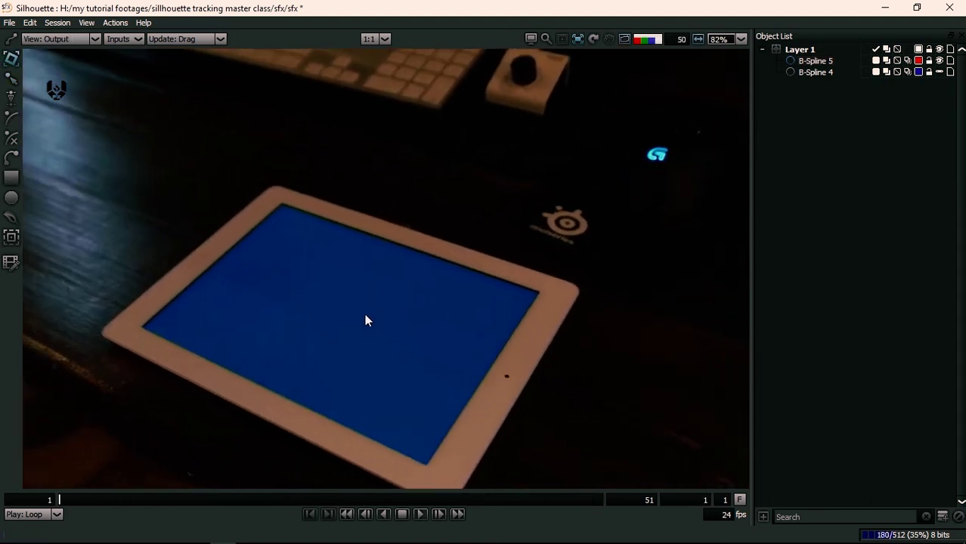
- Save the project and play back the output from frame 1
key("ctrl+s")
scroll(363, 323, "down", 4)
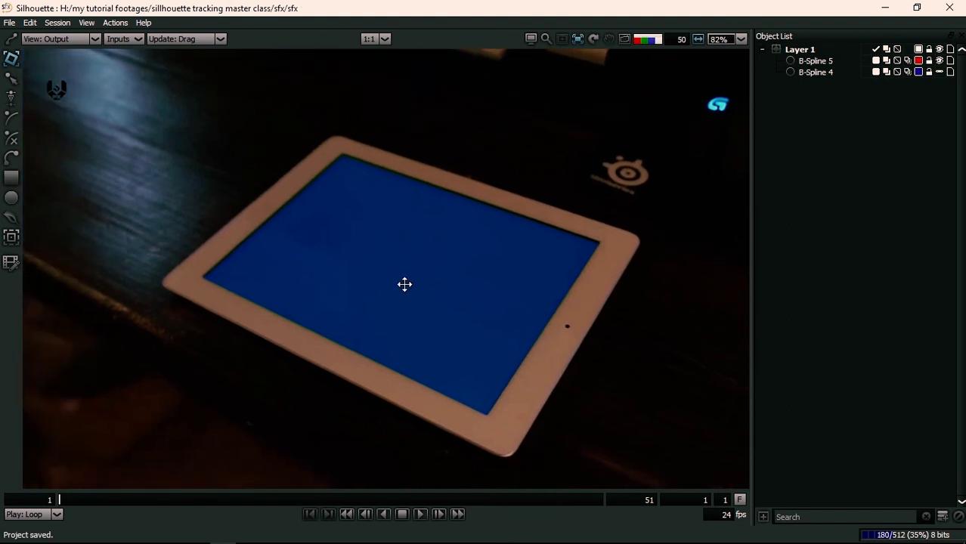
scroll(387, 355, "up", 1)
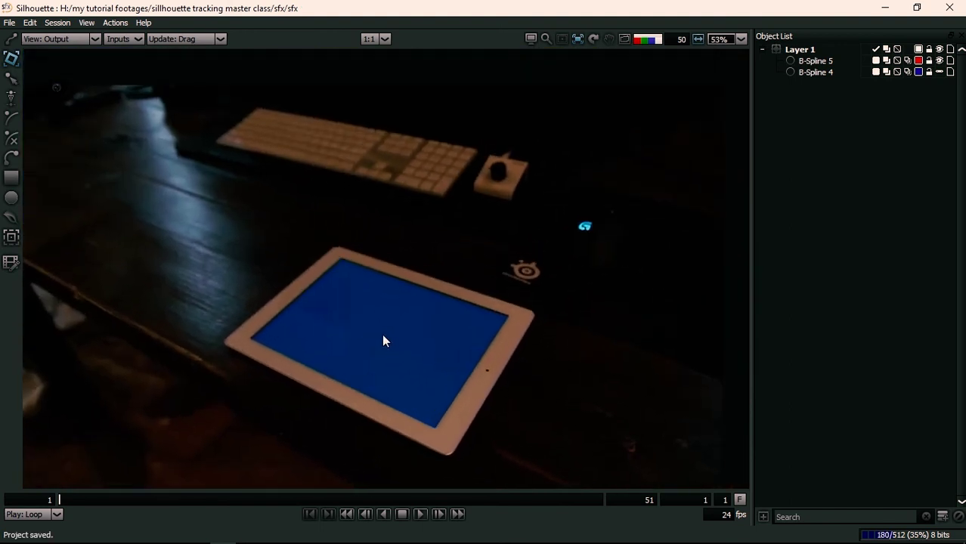
left_click(420, 514)
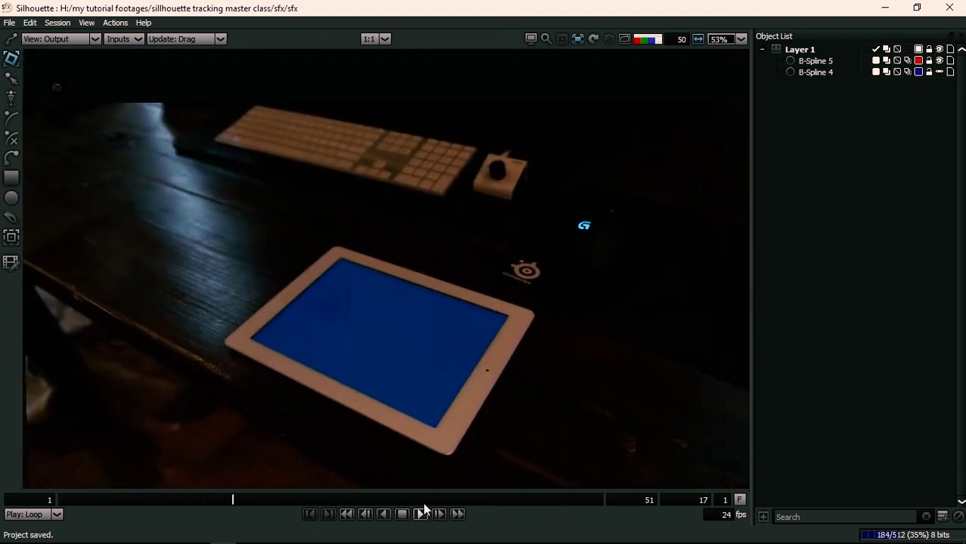